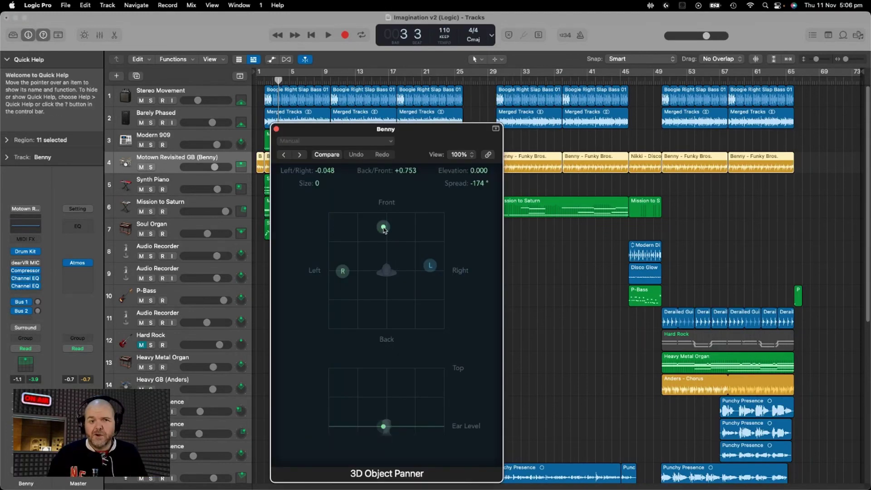
- Move Benny's 3D object right of centre and slightly further back
drag(384, 231, 408, 238)
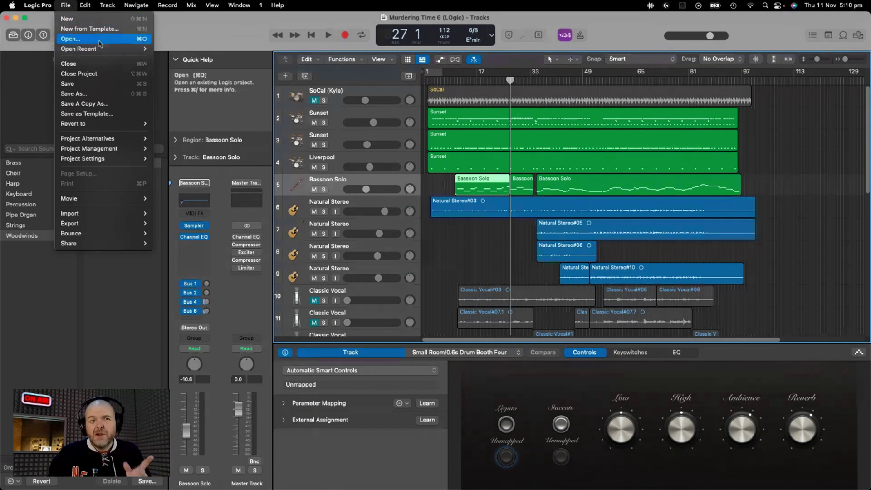
- Dismiss the File menu and view the About Logic Pro Trial information (version 10.7.0)
key(Escape)
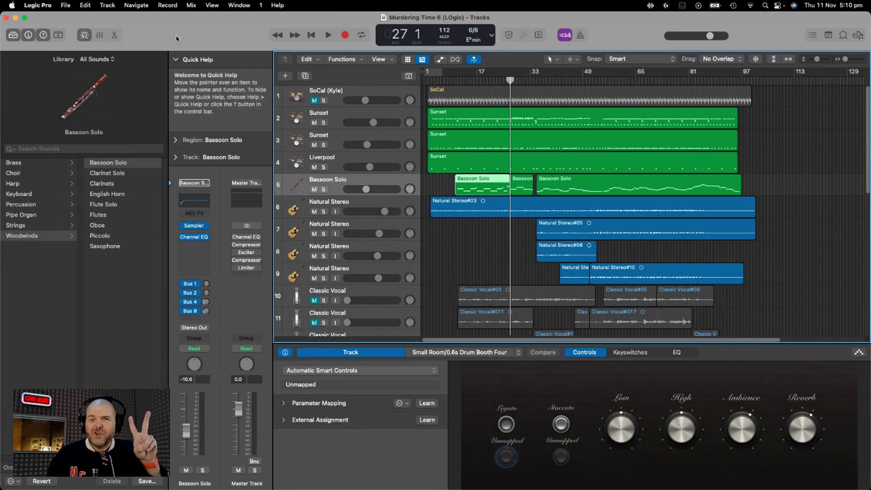
click(37, 6)
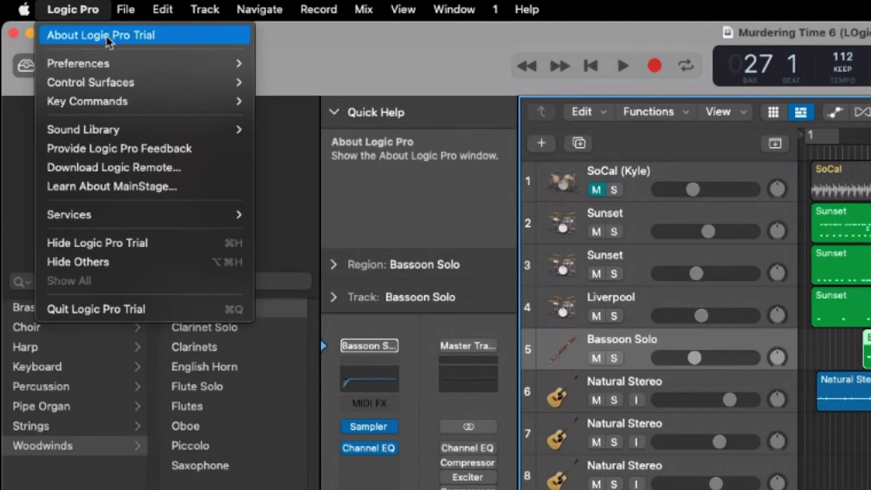
click(53, 18)
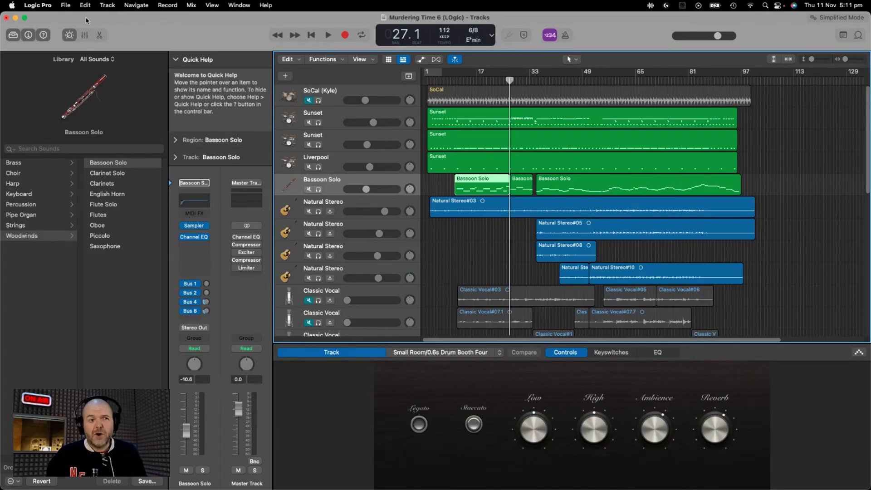
- Turn on Enable Complete Features in the Advanced preferences
click(43, 7)
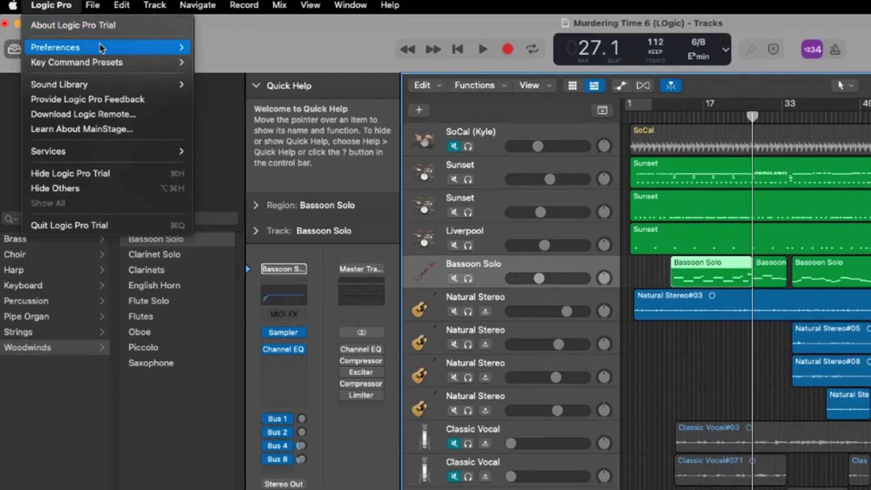
mouse_move(49, 33)
click(232, 52)
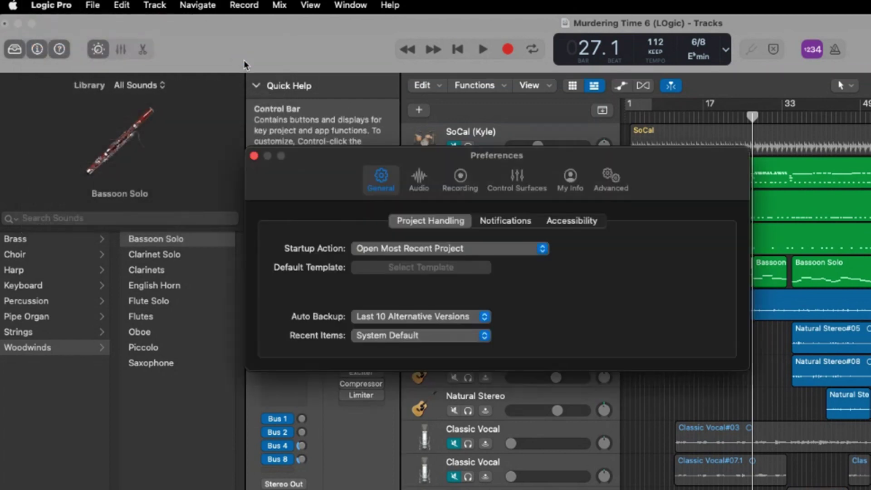
click(611, 181)
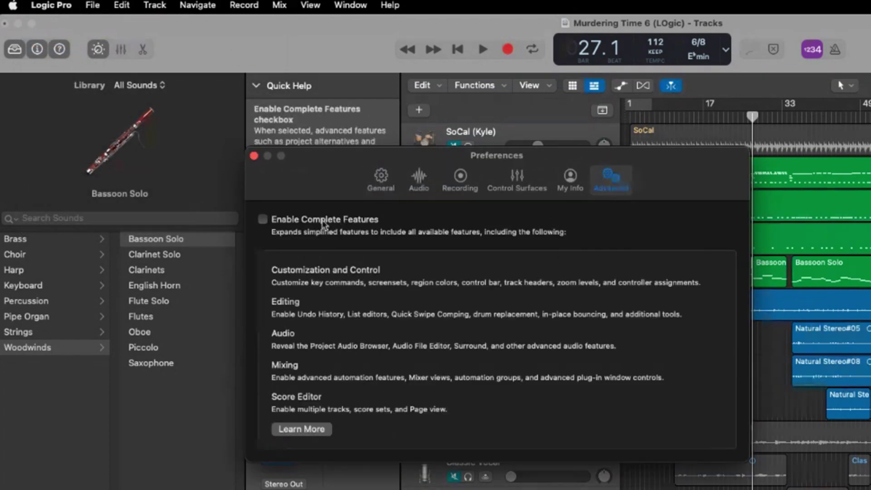
click(263, 220)
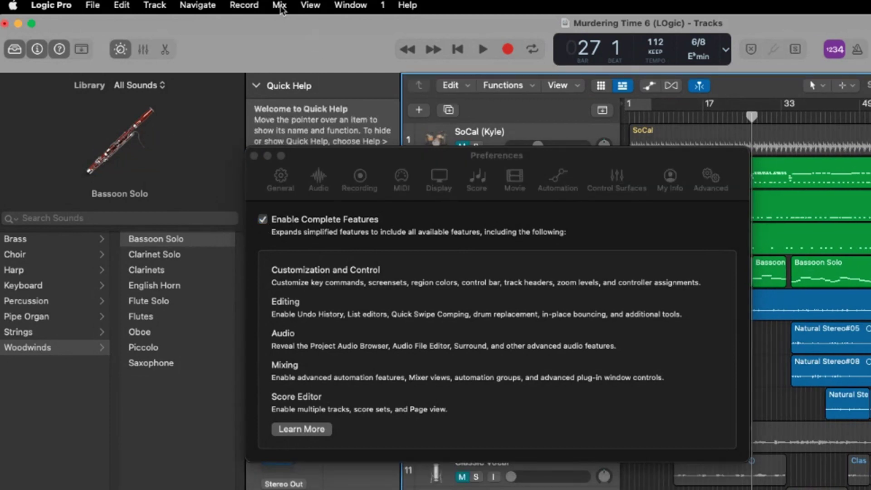
click(280, 7)
- Close Preferences, set Spatial Audio to Dolby Atmos, and accept conversion to 7.1.2
mouse_move(262, 8)
mouse_move(215, 11)
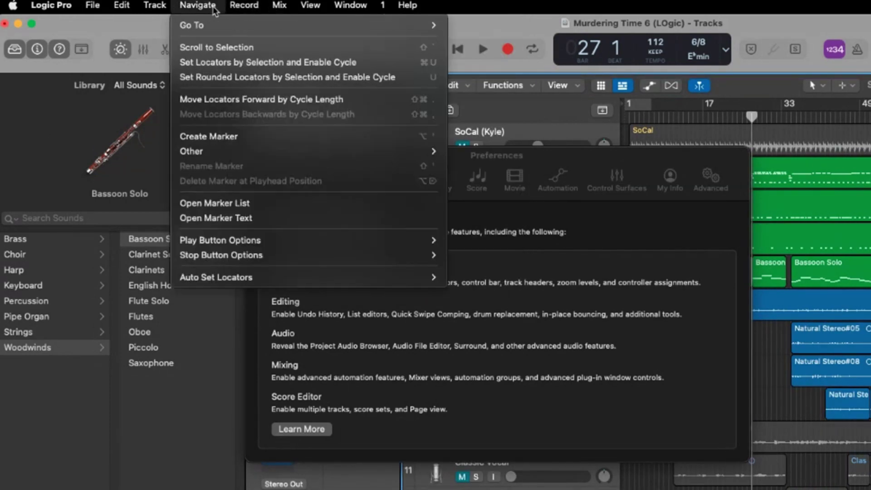
key(Escape)
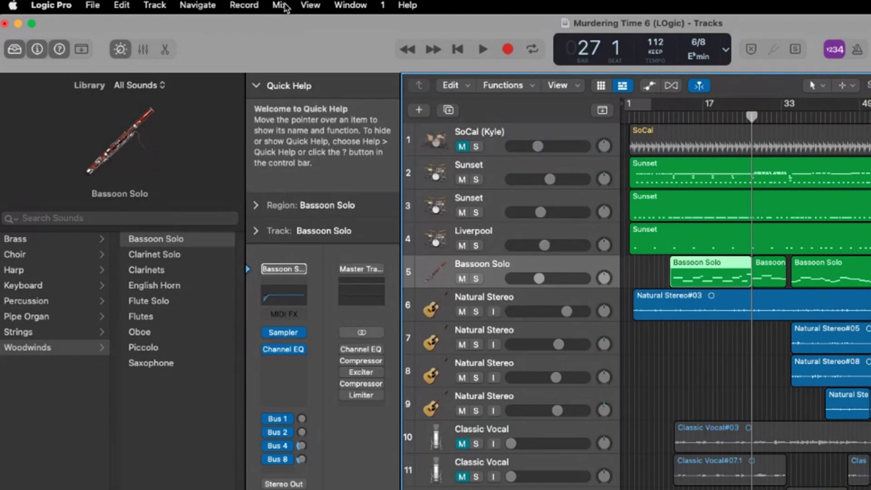
click(285, 6)
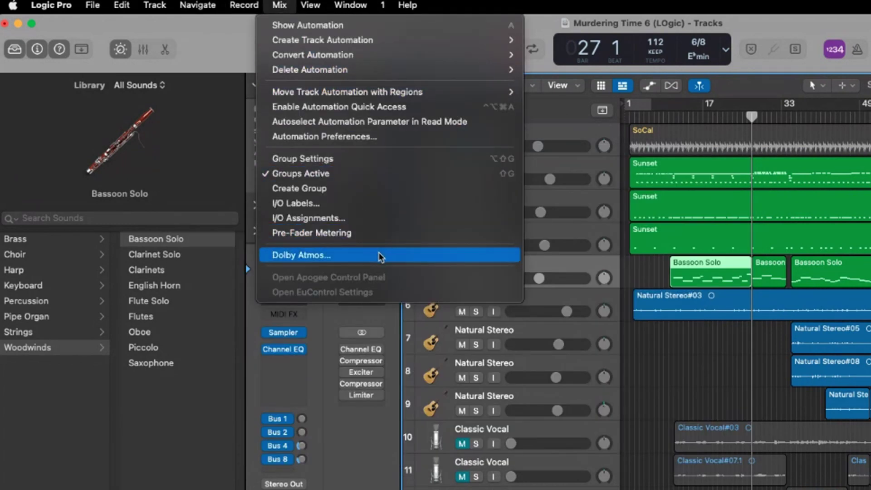
click(357, 259)
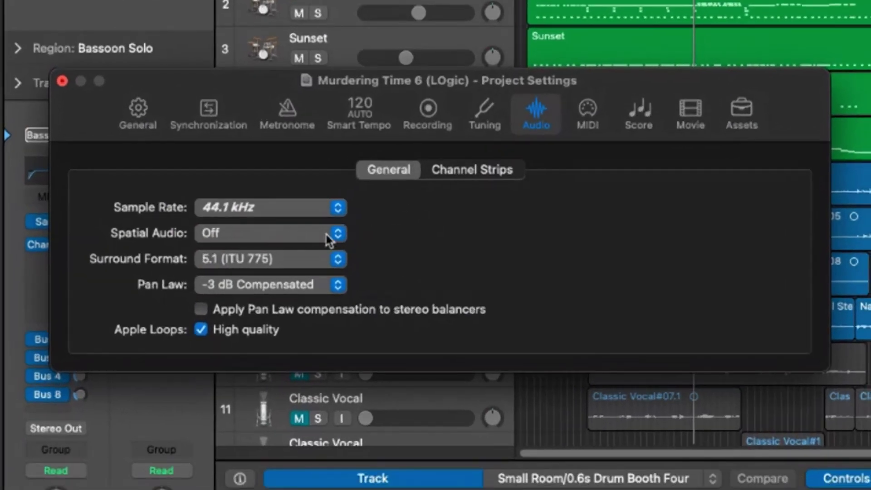
click(486, 341)
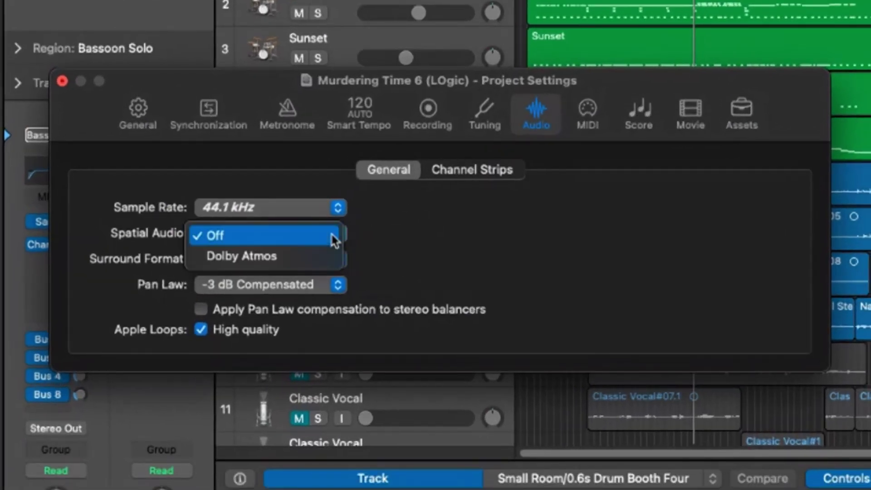
click(280, 259)
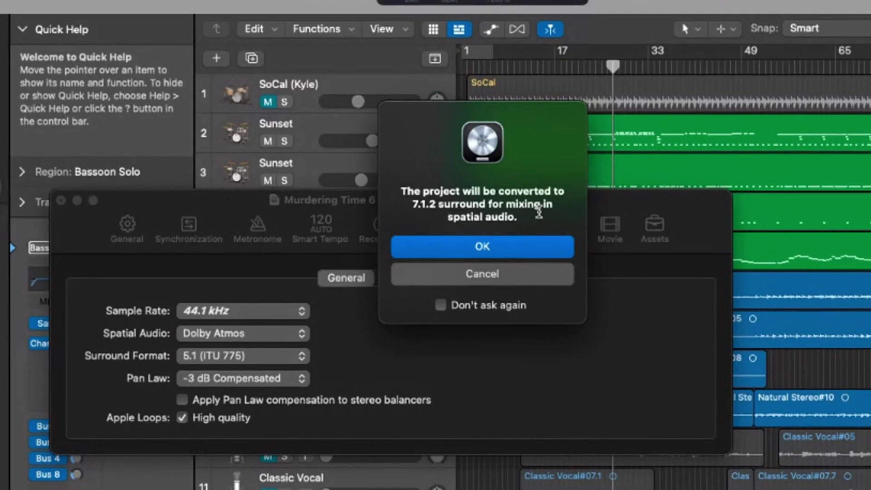
click(489, 249)
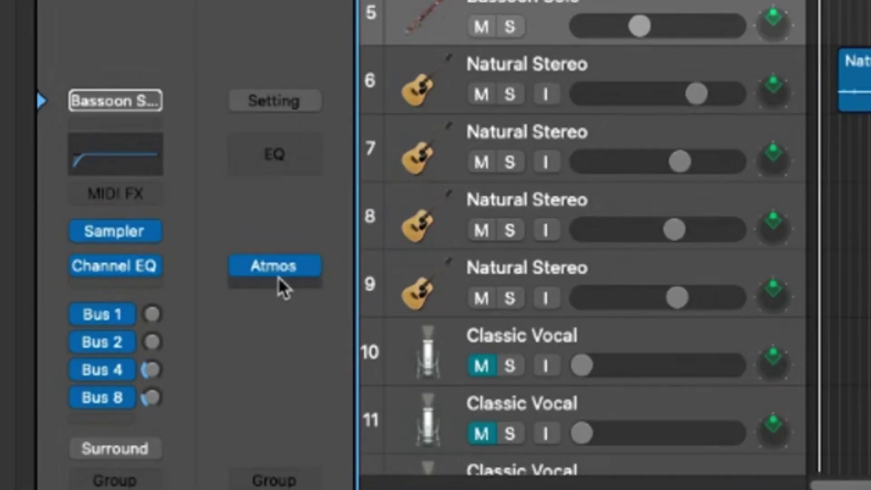
mouse_move(278, 268)
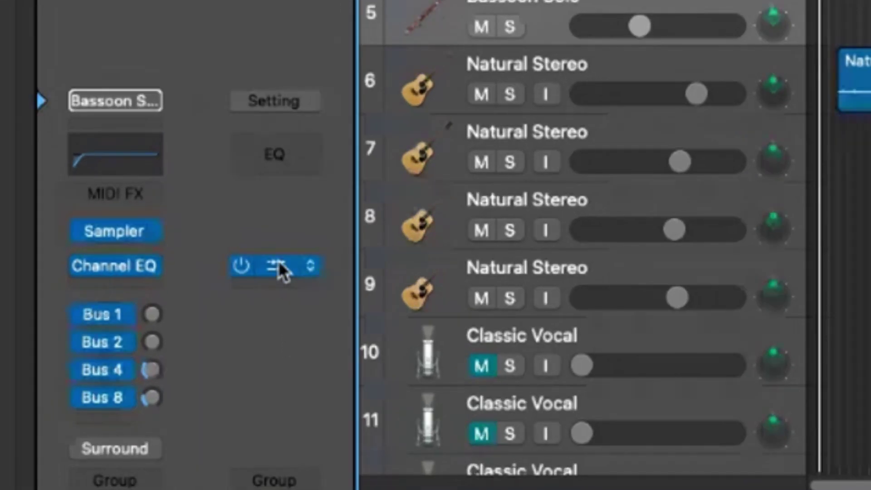
click(279, 267)
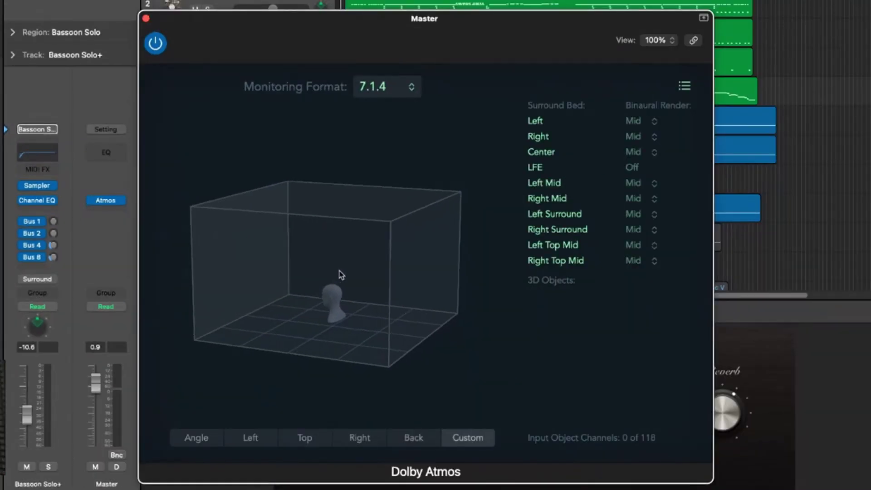
drag(341, 274, 298, 280)
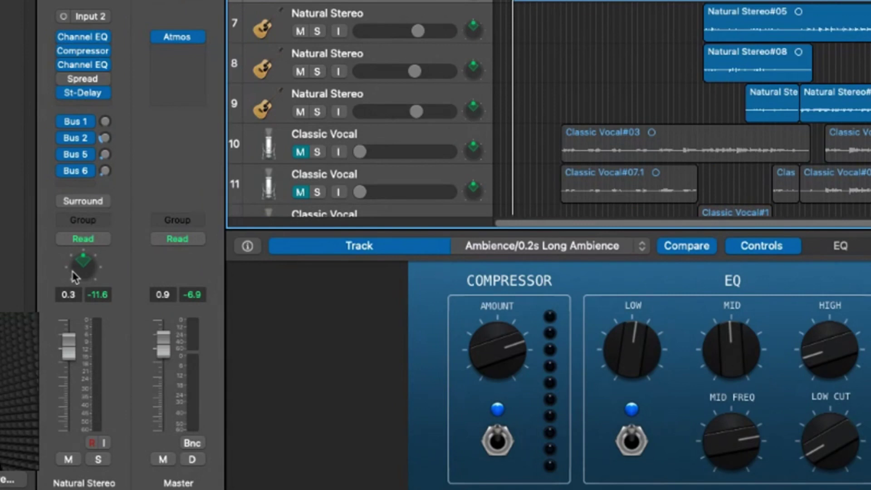
- Switch the Natural Stereo guitar's pan to 3D Object Panner and deselect the Natural Stereo#03 region
right_click(87, 272)
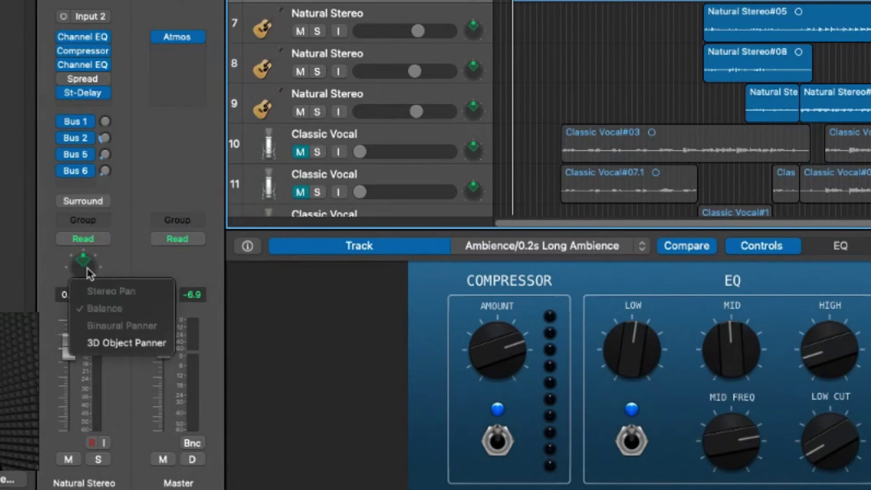
click(129, 343)
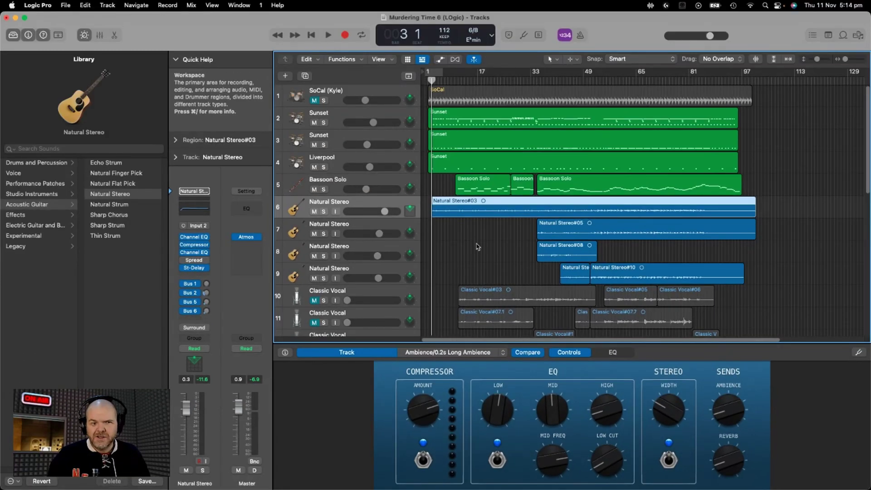
click(411, 200)
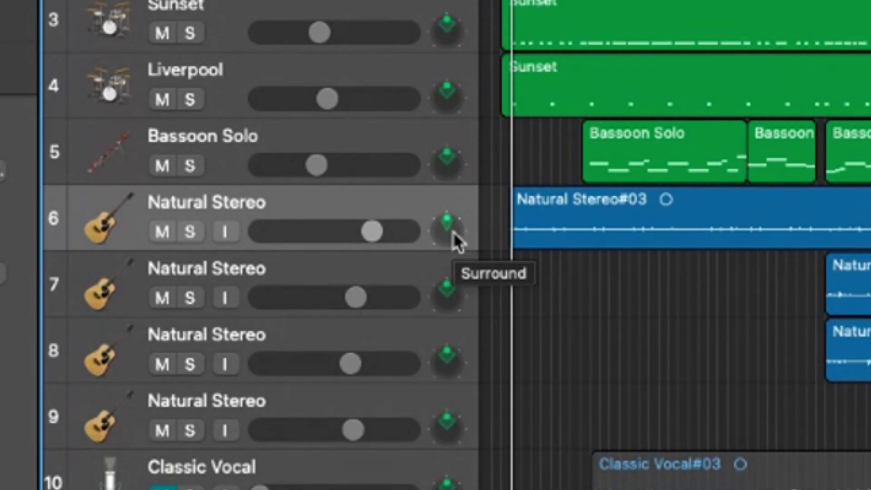
- Pull the guitar's L channel toward the rear left in track 6's Surround Panner
double_click(454, 231)
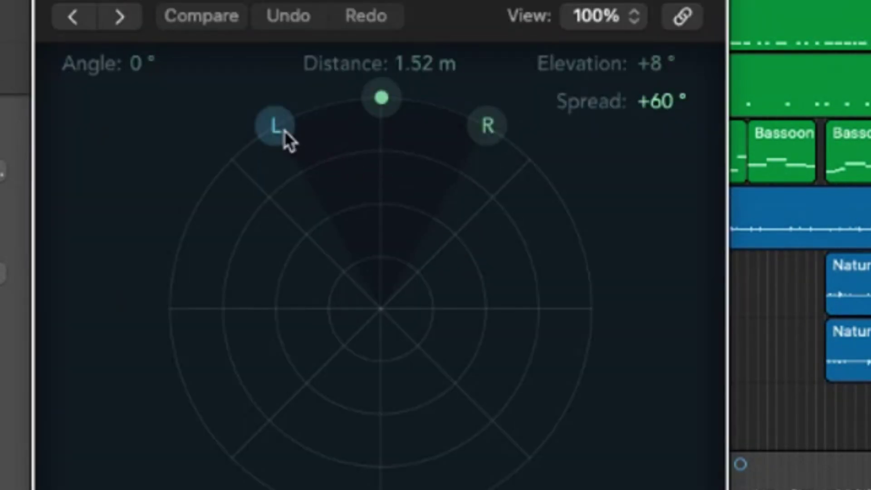
drag(284, 131, 283, 196)
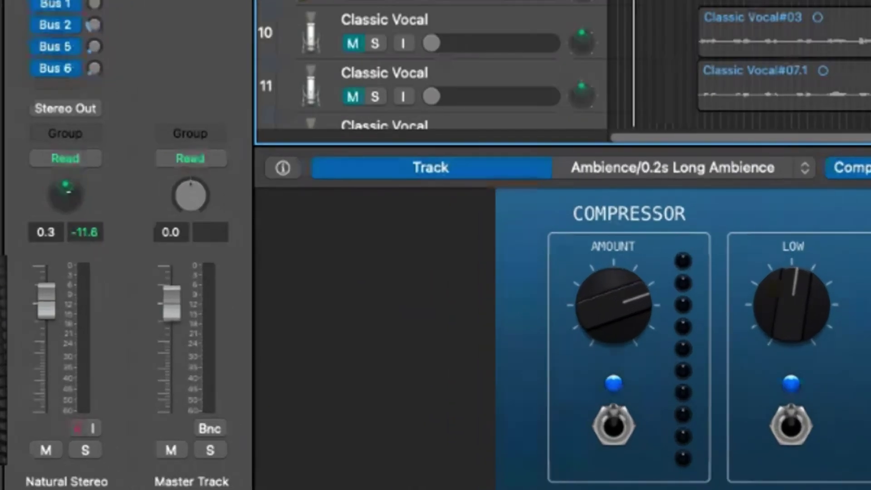
- Give Natural Stereo a 3D Object Panner, then move its object back and above ear level
right_click(194, 363)
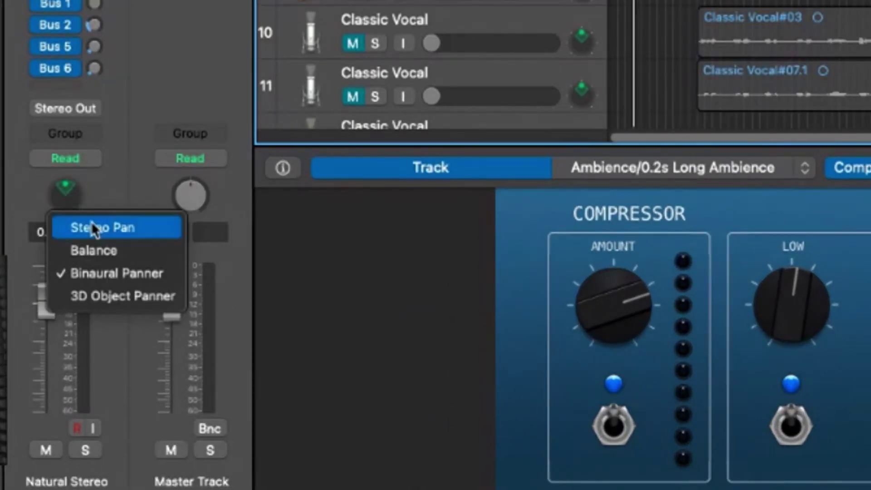
click(137, 298)
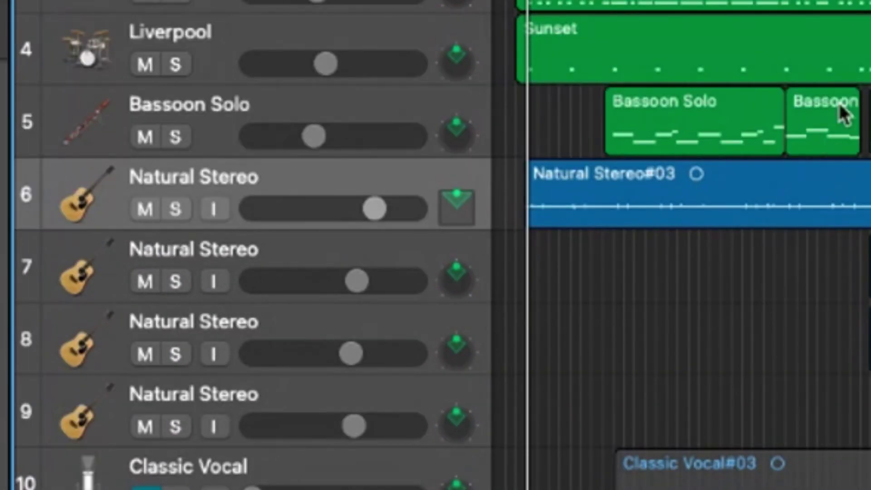
double_click(469, 220)
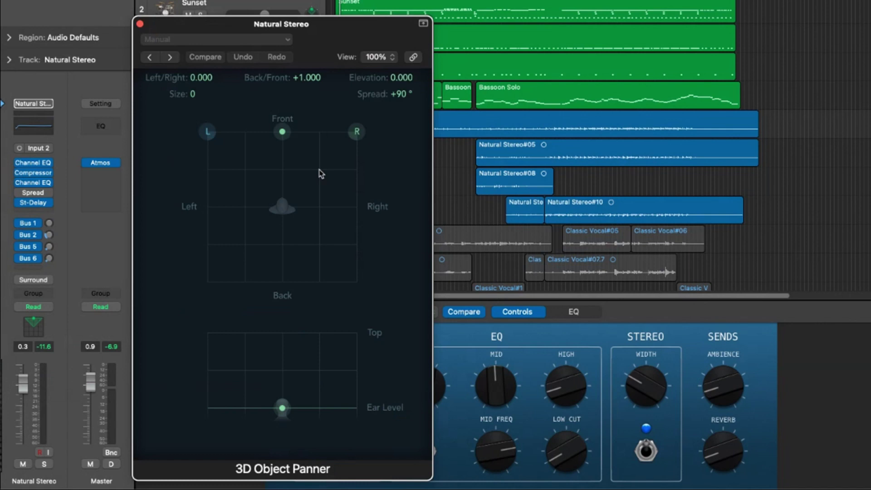
drag(382, 214, 386, 287)
mouse_move(284, 162)
mouse_down()
mouse_move(285, 175)
mouse_move(287, 155)
mouse_move(242, 166)
mouse_move(317, 164)
mouse_move(290, 163)
mouse_move(283, 269)
mouse_move(278, 154)
mouse_up()
mouse_move(274, 415)
mouse_down()
mouse_move(284, 363)
mouse_move(283, 380)
mouse_up()
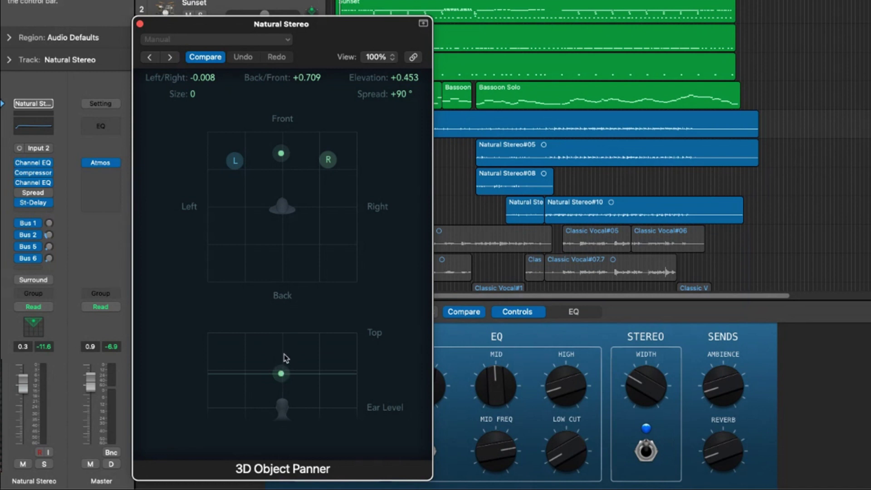
- Settle the guitar object near front centre: Back/Front +0.801, Elevation +0.559, Spread +90°
mouse_move(281, 155)
mouse_down()
mouse_move(275, 146)
mouse_move(298, 150)
mouse_move(346, 214)
mouse_move(317, 258)
mouse_move(285, 276)
mouse_move(214, 214)
mouse_move(272, 164)
mouse_move(280, 146)
mouse_up()
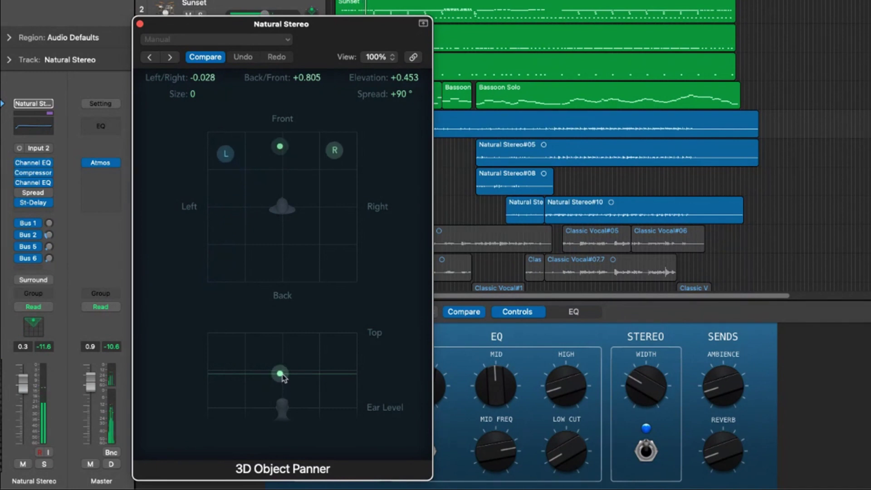
mouse_move(282, 375)
mouse_down()
mouse_move(282, 335)
mouse_move(282, 366)
mouse_up()
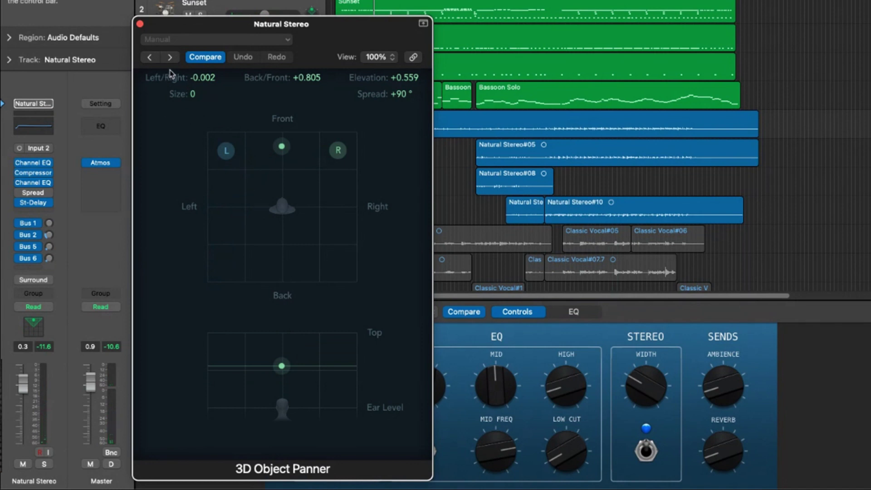
drag(248, 25, 413, 5)
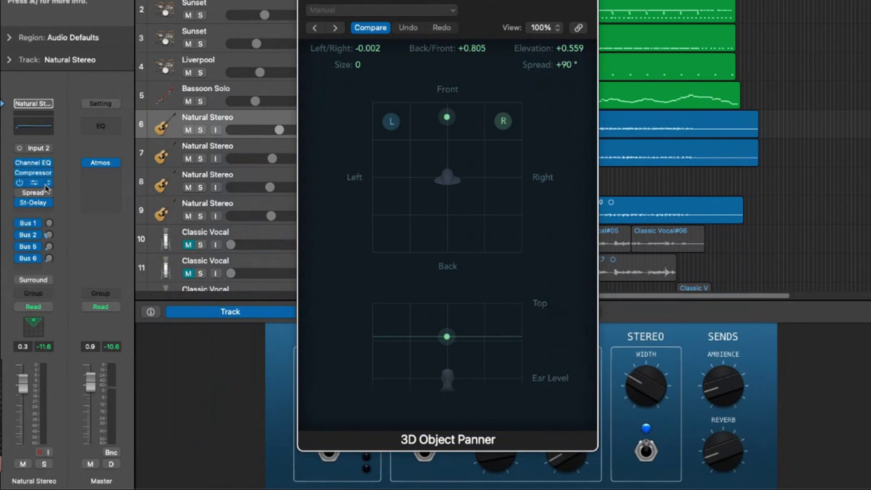
mouse_move(39, 208)
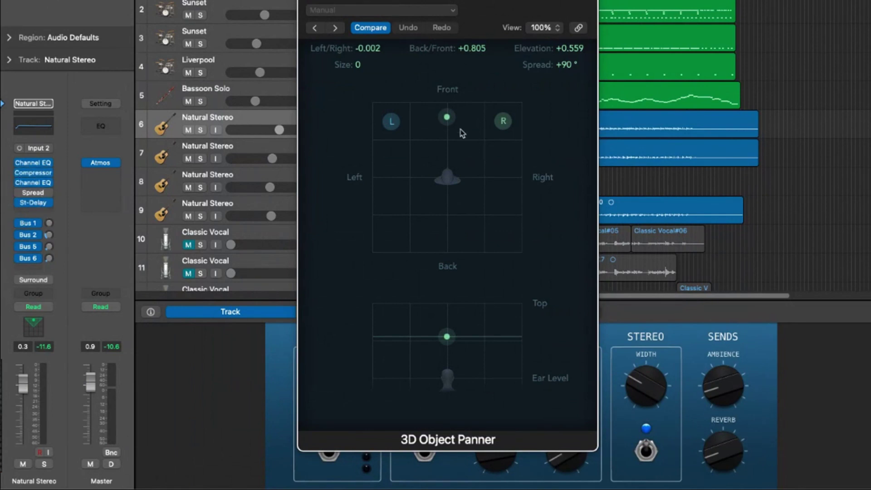
mouse_move(447, 117)
mouse_down()
mouse_move(424, 133)
mouse_move(477, 127)
mouse_move(451, 123)
mouse_up()
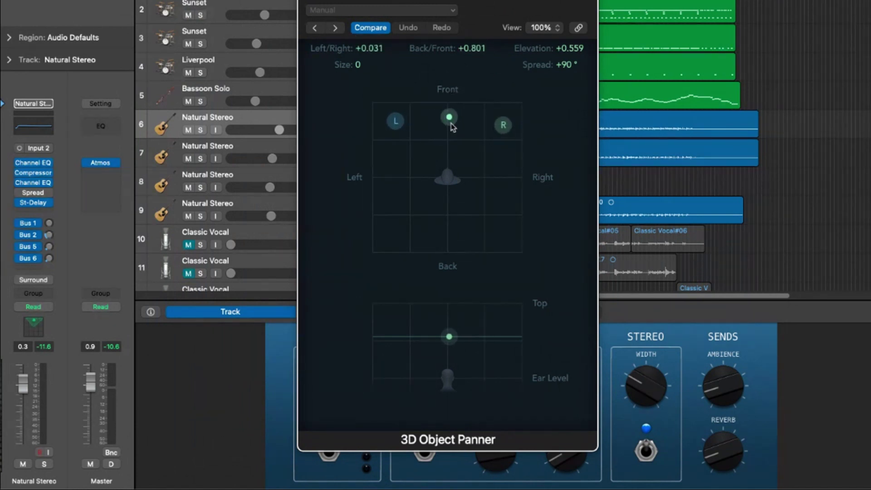
click(309, 2)
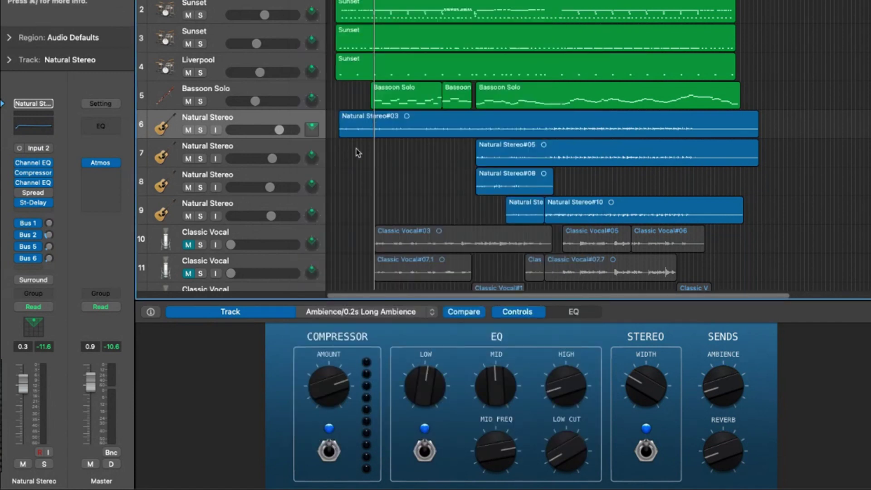
- Solo Classic Vocal track 13 and set its Mixer pan to 3D Object Panner
scroll(358, 152, down, 5)
click(320, 202)
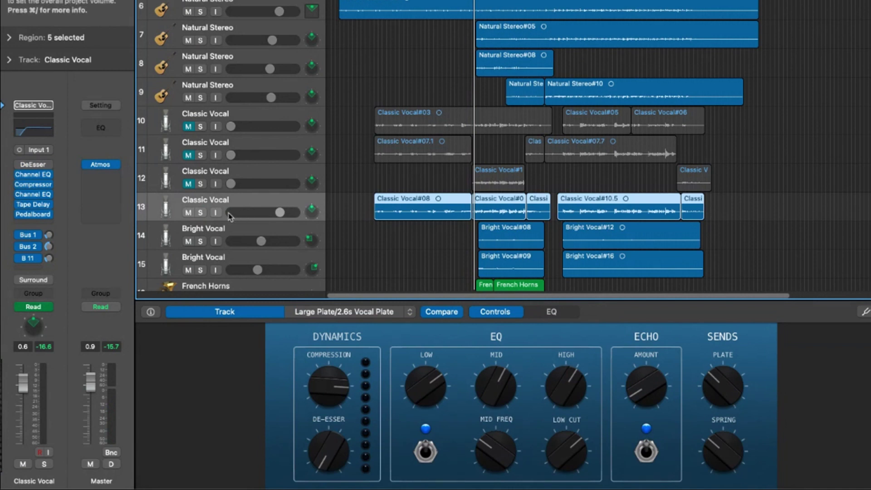
click(200, 213)
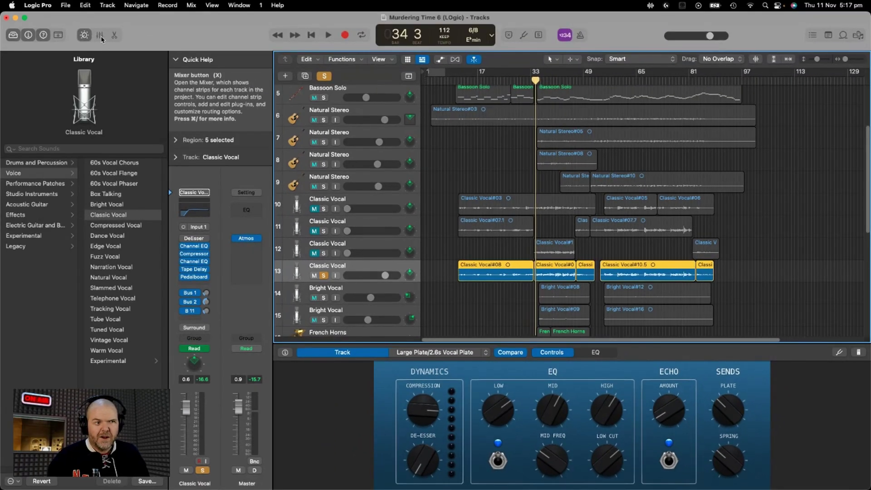
key(x)
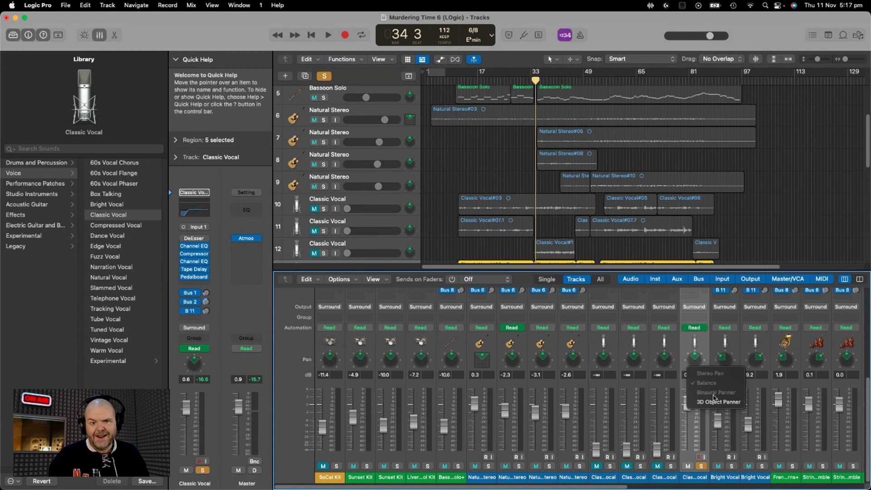
click(697, 361)
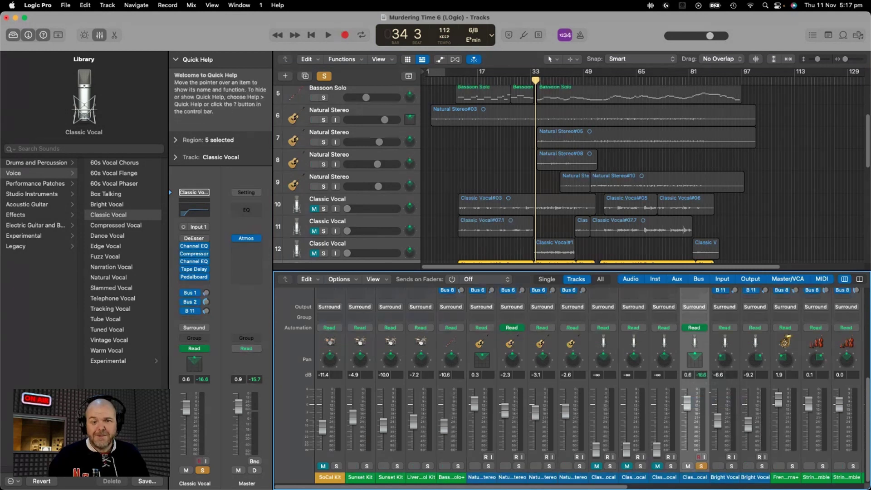
- Place the Classic Vocal object at front centre and raise its elevation to +0.165
double_click(698, 362)
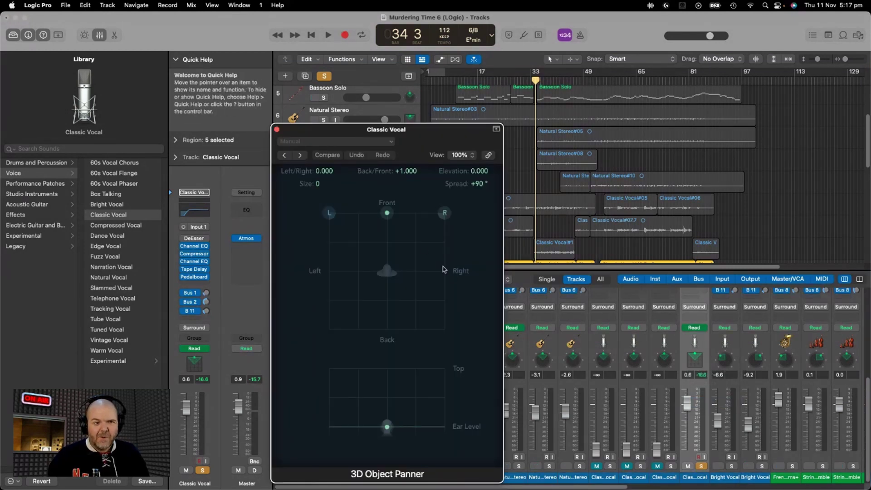
mouse_move(386, 214)
mouse_down()
mouse_move(395, 213)
mouse_move(366, 233)
mouse_move(390, 219)
mouse_move(386, 226)
mouse_up()
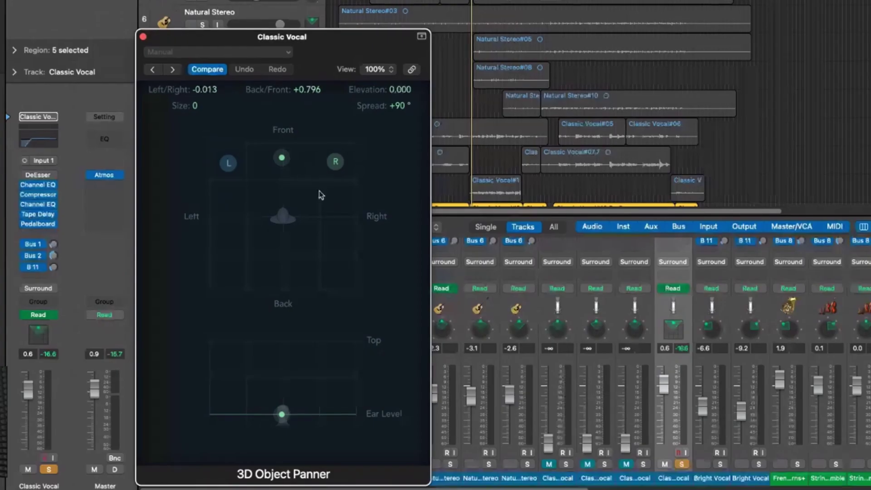
mouse_move(282, 159)
mouse_down()
mouse_move(336, 170)
mouse_move(348, 189)
mouse_move(350, 238)
mouse_move(343, 254)
mouse_move(281, 293)
mouse_move(219, 243)
mouse_move(206, 208)
mouse_move(230, 185)
mouse_move(281, 163)
mouse_up()
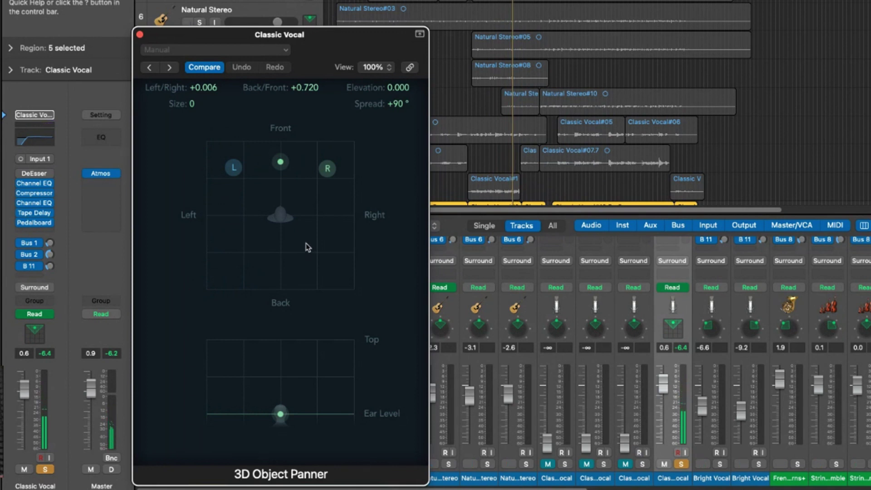
mouse_move(281, 414)
mouse_down()
mouse_move(281, 350)
mouse_move(282, 404)
mouse_up()
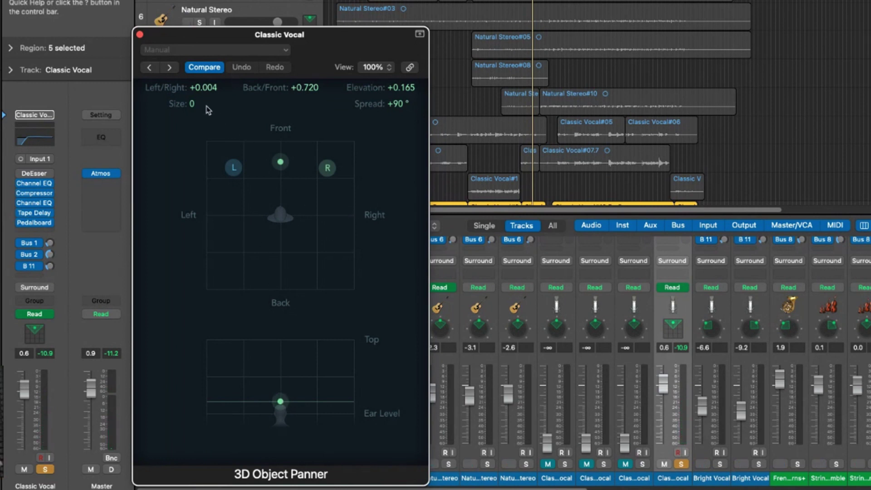
click(140, 34)
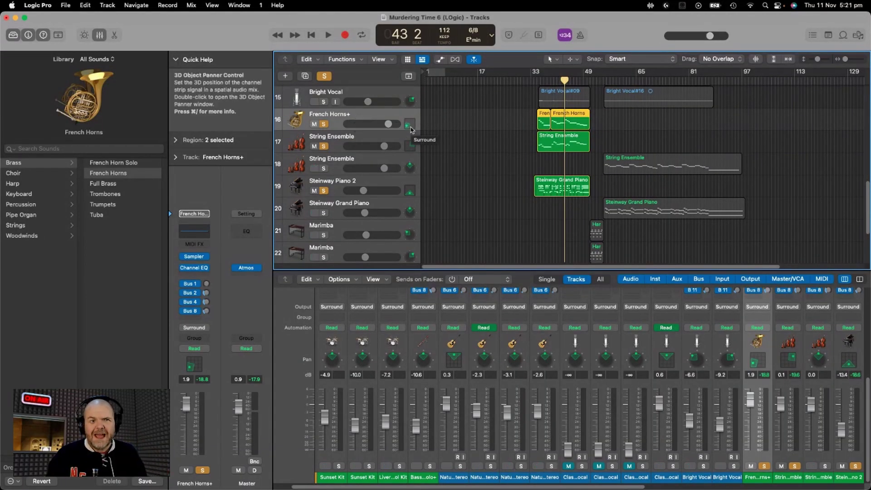
- Select the String Ensemble and Steinway Piano 2 tracks, check the piano's panner, then play to bar 50
click(416, 145)
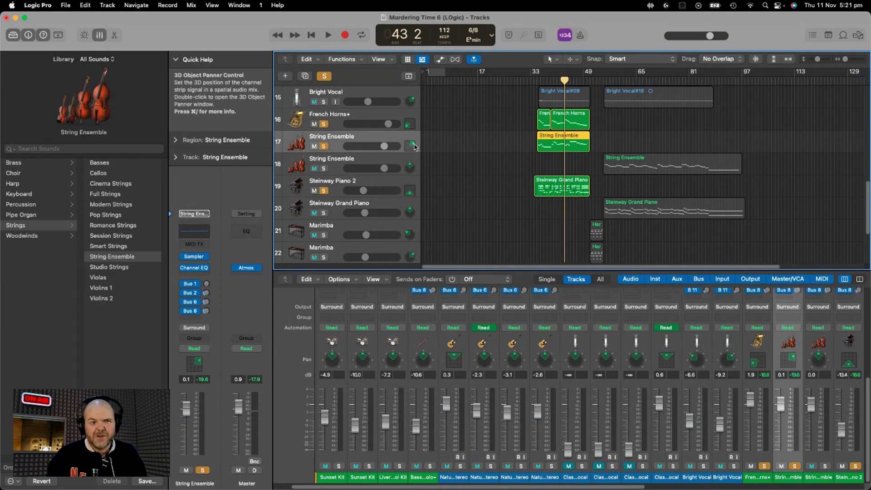
click(399, 164)
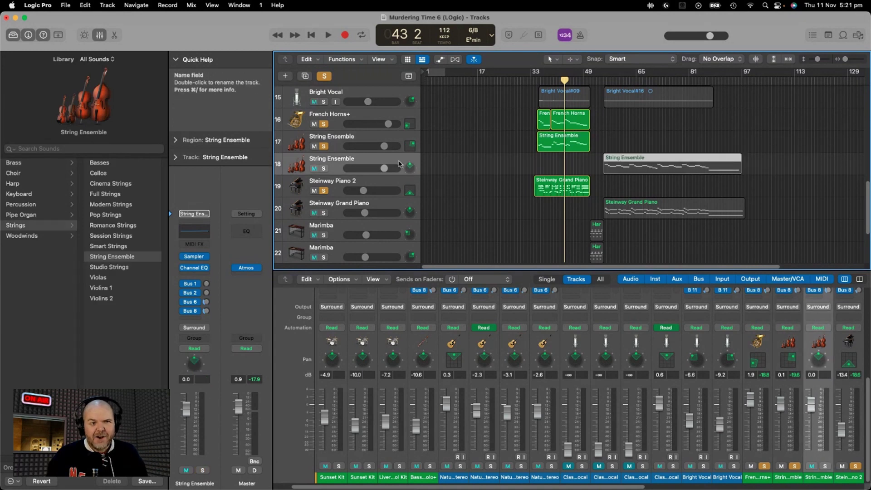
click(411, 194)
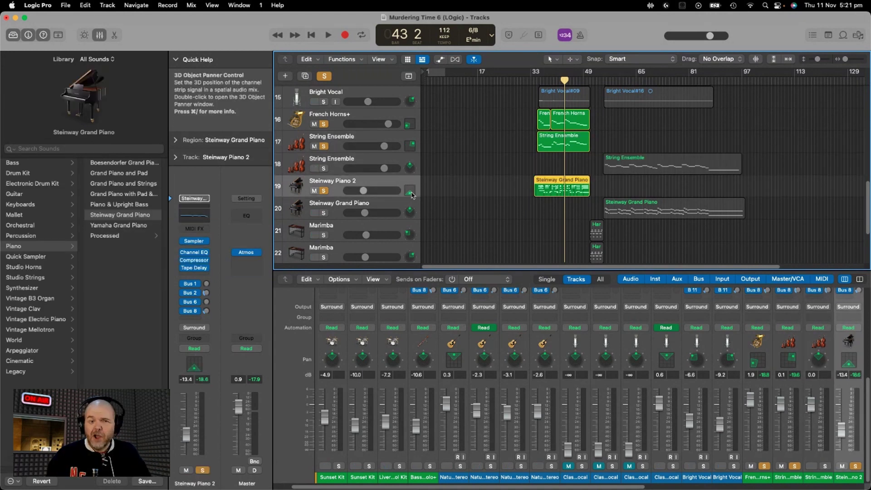
double_click(411, 193)
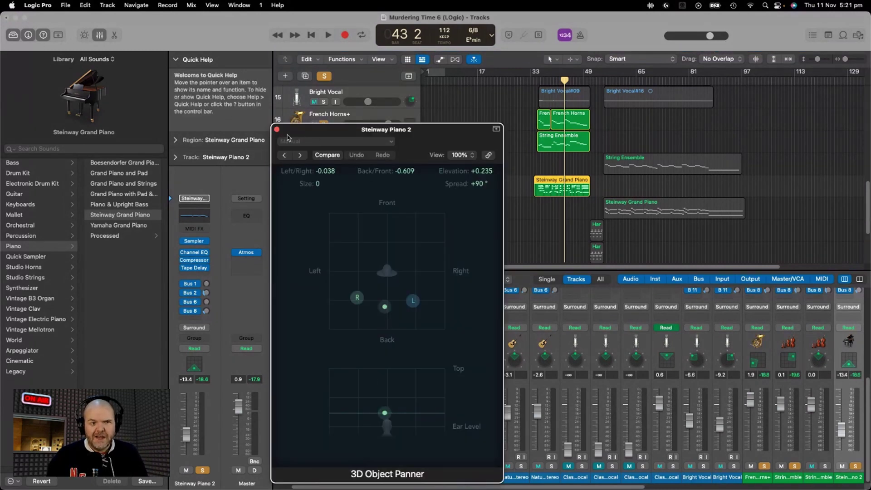
click(277, 129)
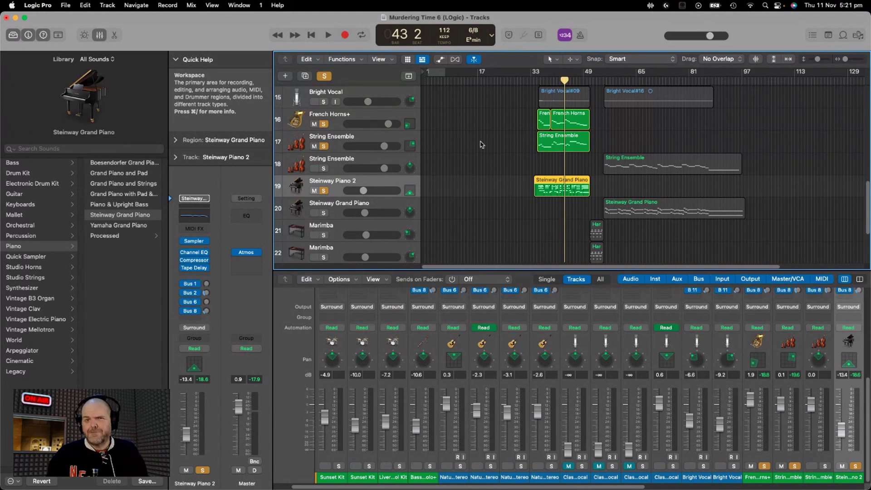
key(space)
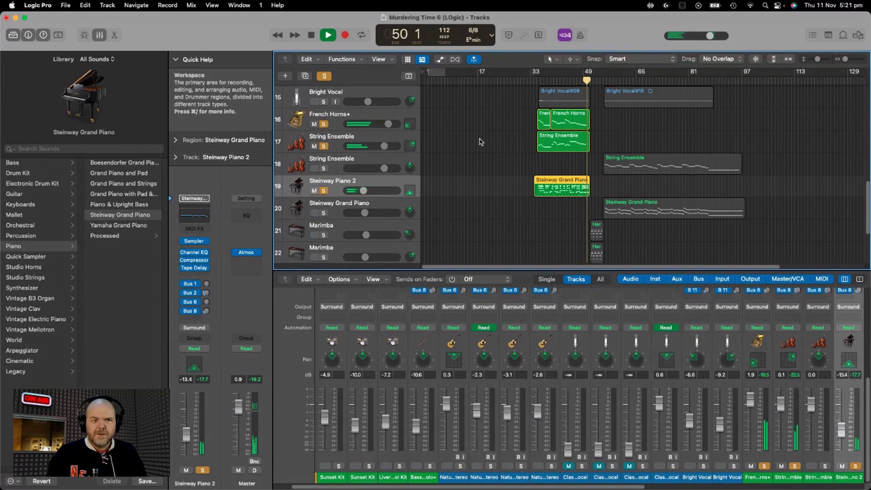
key(space)
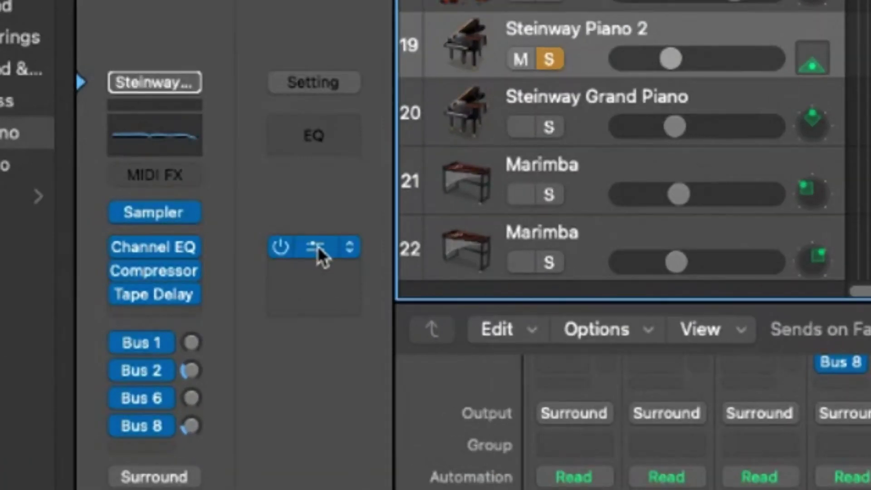
- Watch the five 3D objects move in the master Dolby Atmos plugin's rotated room view during playback, then close it
click(317, 246)
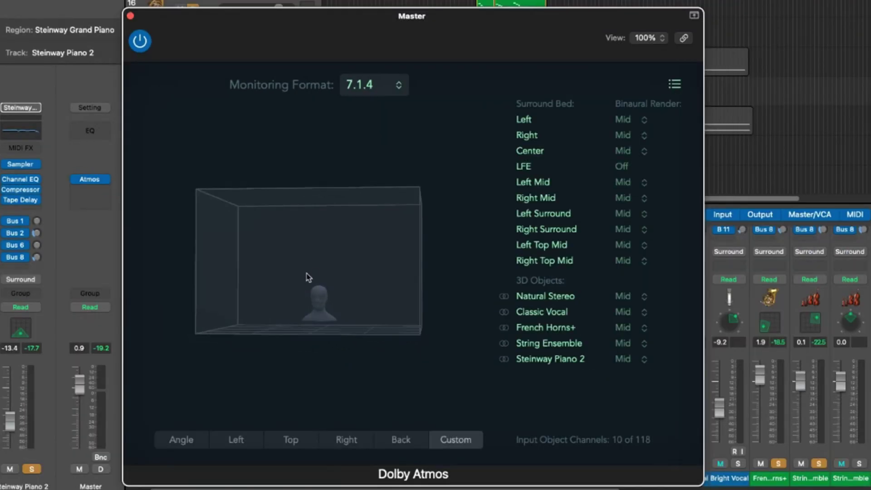
drag(308, 278, 334, 303)
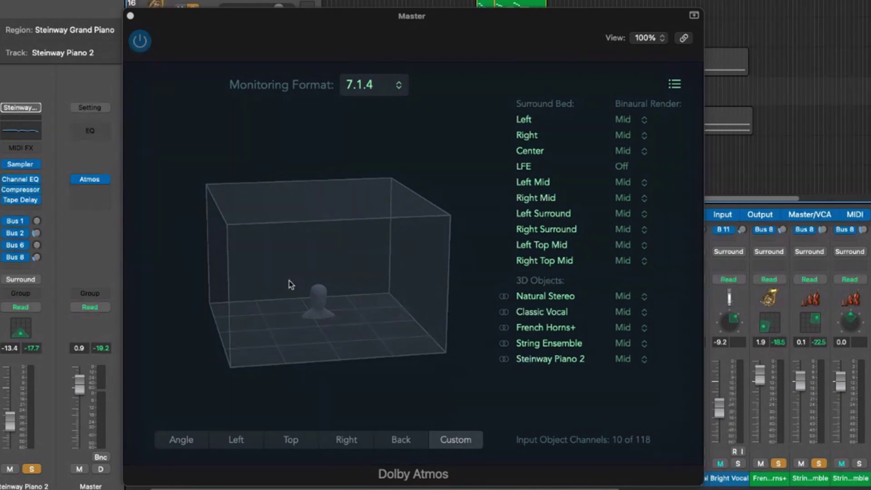
key(space)
mouse_move(323, 305)
mouse_down()
mouse_move(373, 301)
mouse_move(336, 327)
mouse_move(282, 323)
mouse_move(229, 274)
mouse_move(226, 232)
mouse_move(290, 288)
mouse_move(317, 292)
mouse_up()
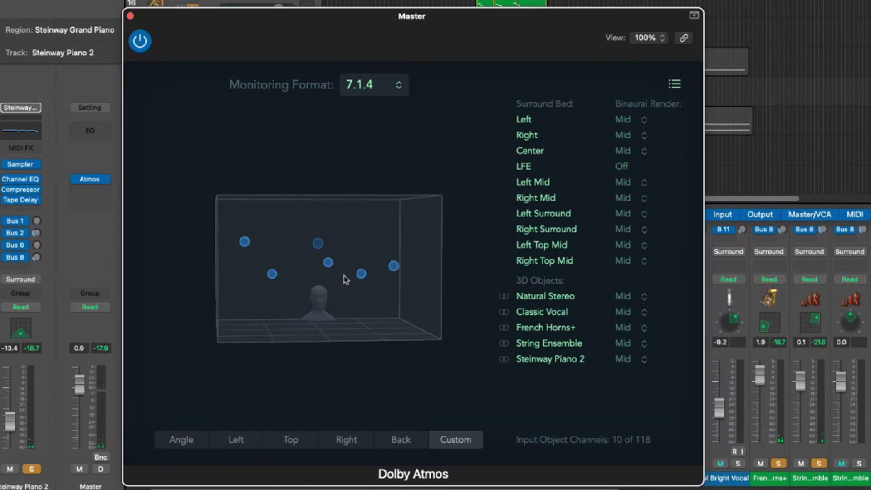
drag(335, 295, 317, 309)
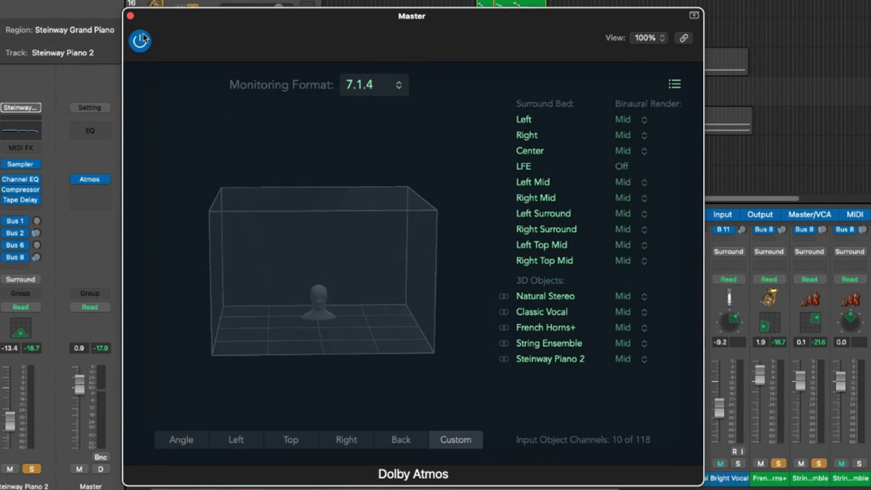
click(130, 16)
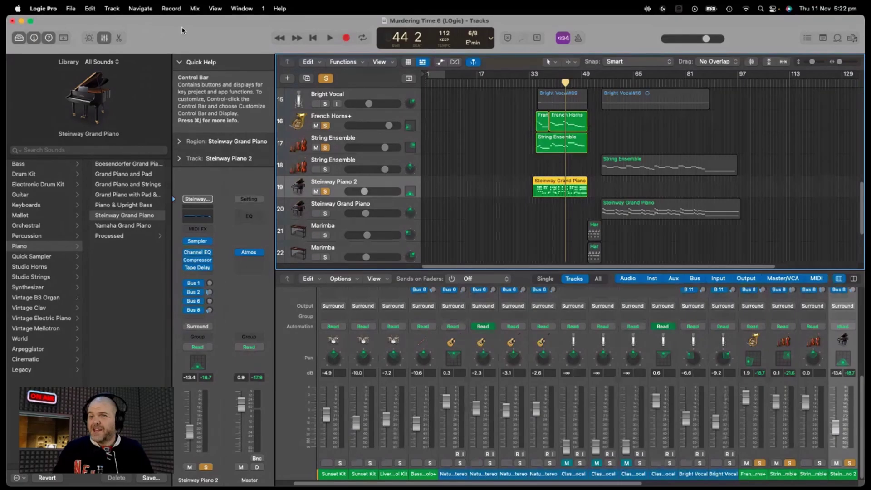
click(71, 8)
mouse_move(122, 236)
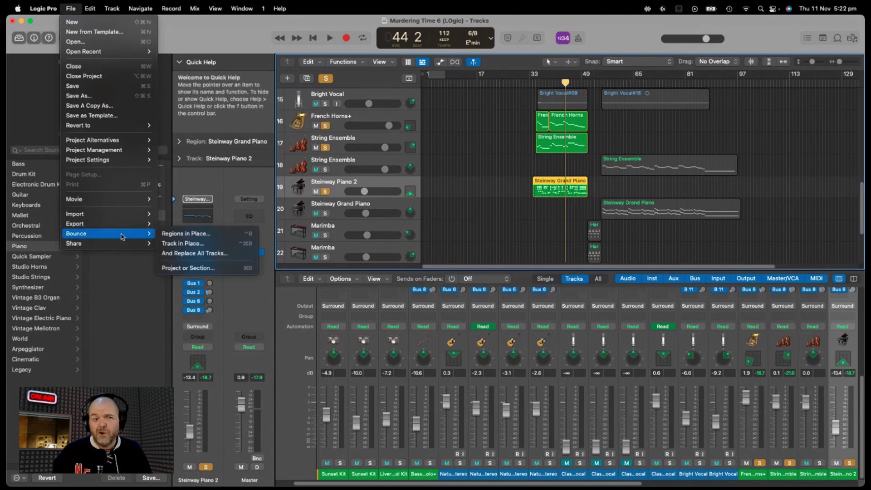